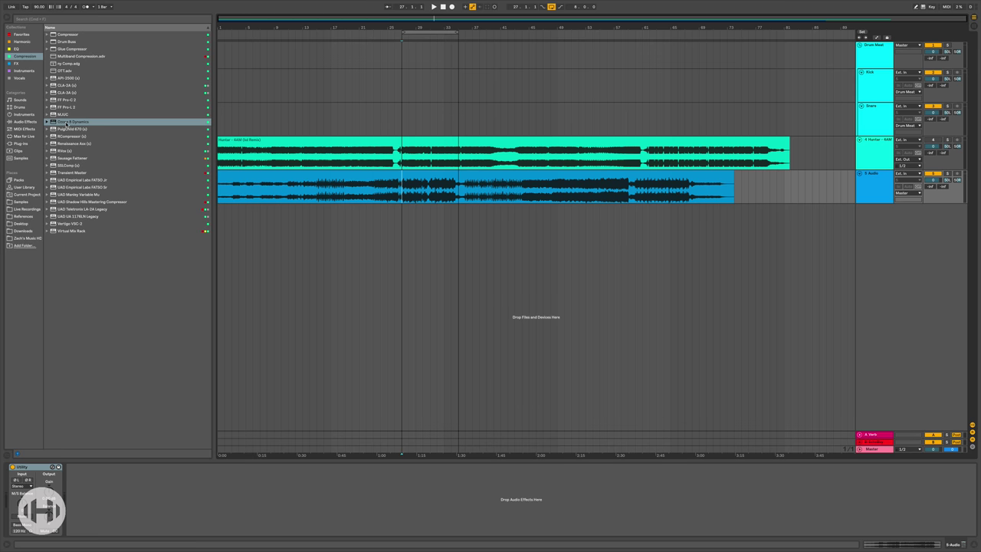
- Play the song and alternate the solo between the reference track and the 5 Audio mix track
click(946, 175)
key(space)
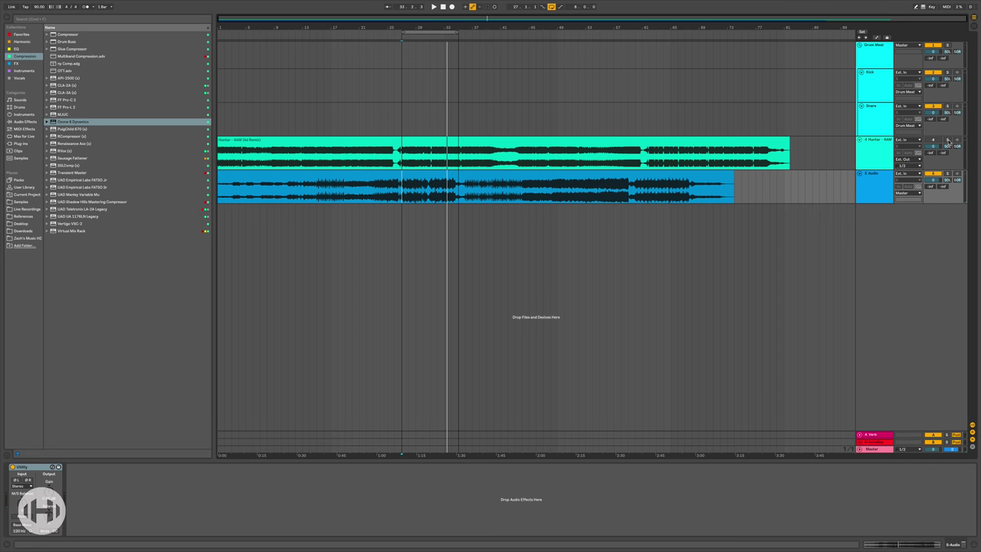
click(947, 140)
key(space)
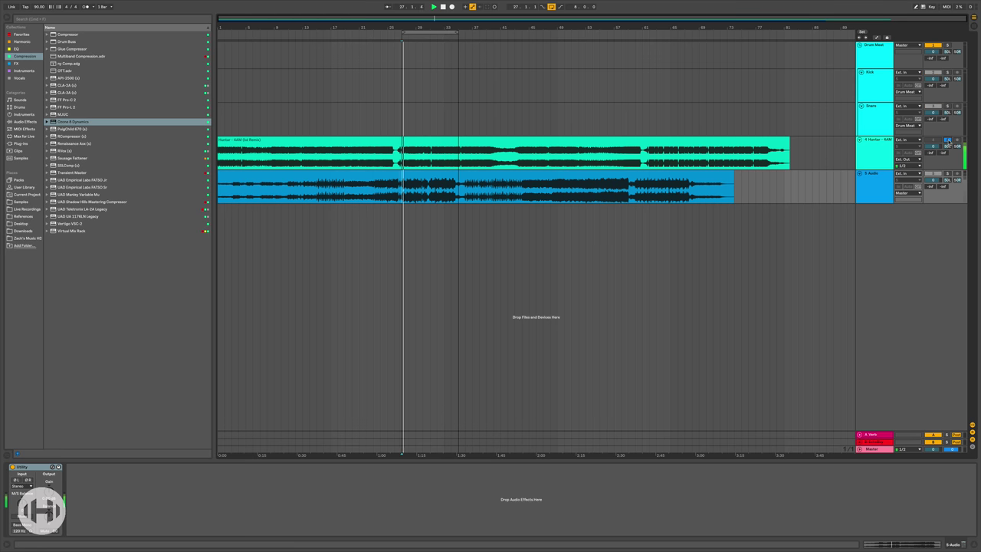
click(433, 162)
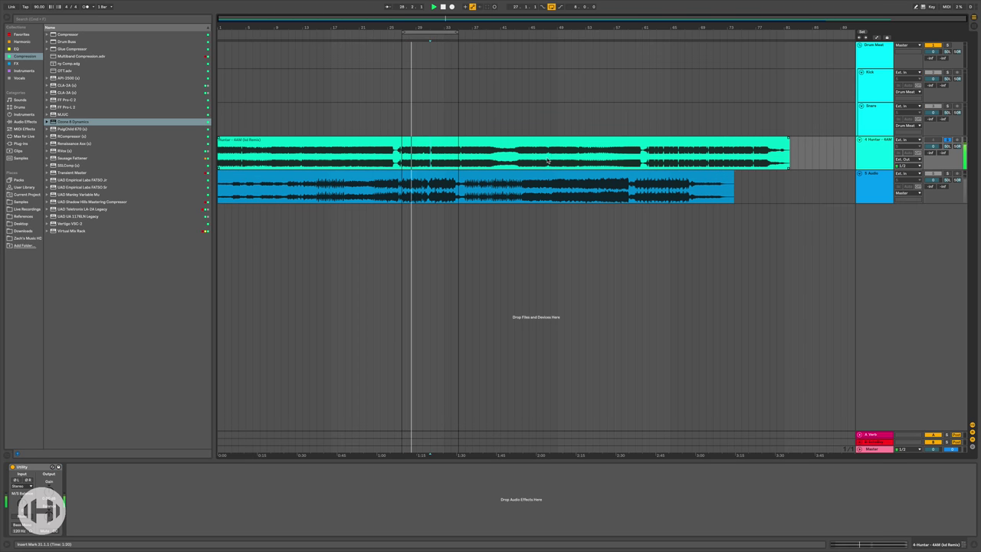
click(947, 174)
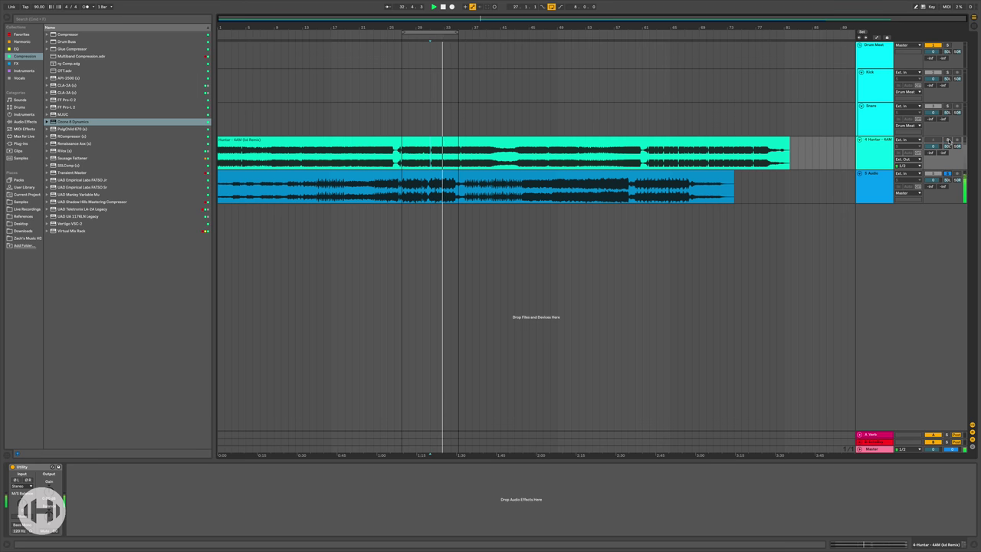
click(947, 140)
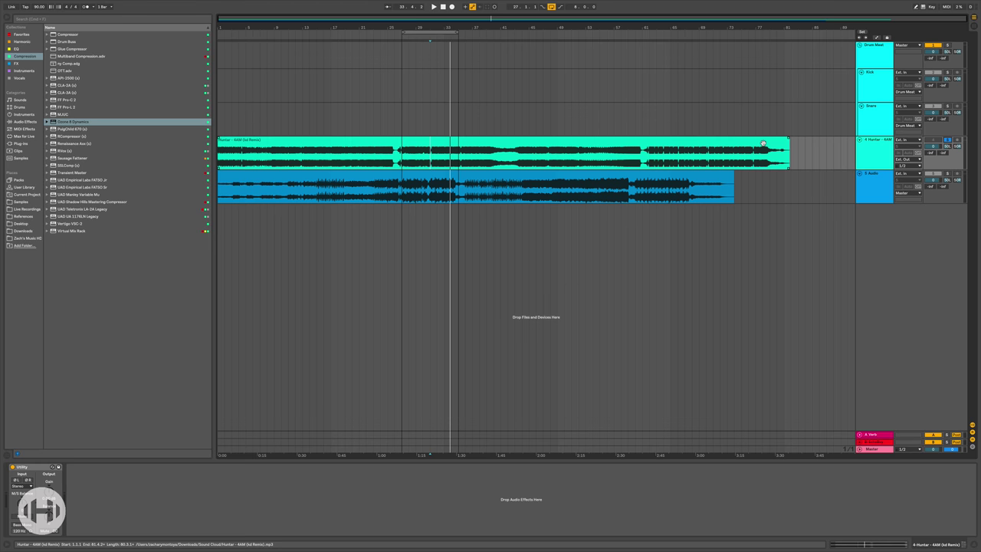
- Insert Ozone 8 Dynamics from the browser onto the 5 Audio track
click(875, 176)
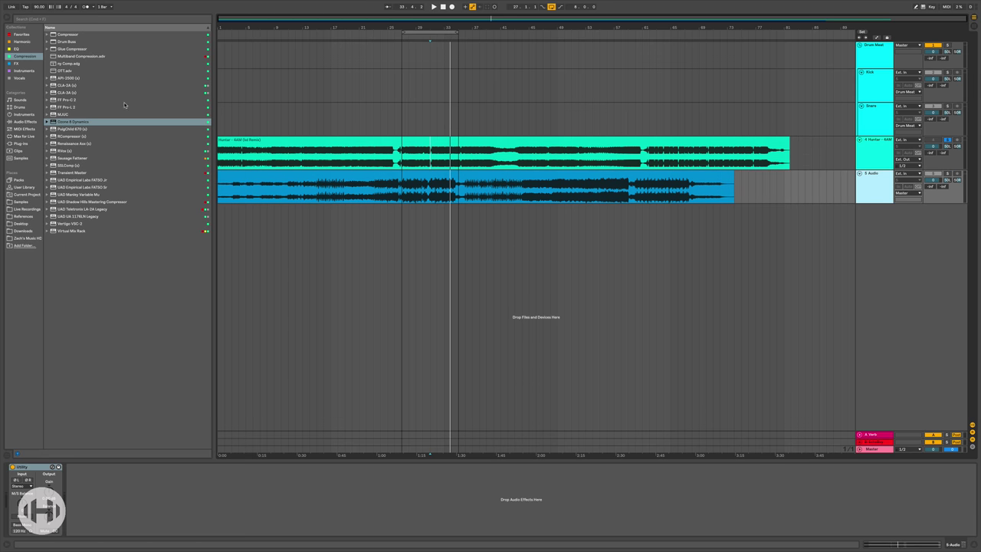
drag(61, 123, 432, 186)
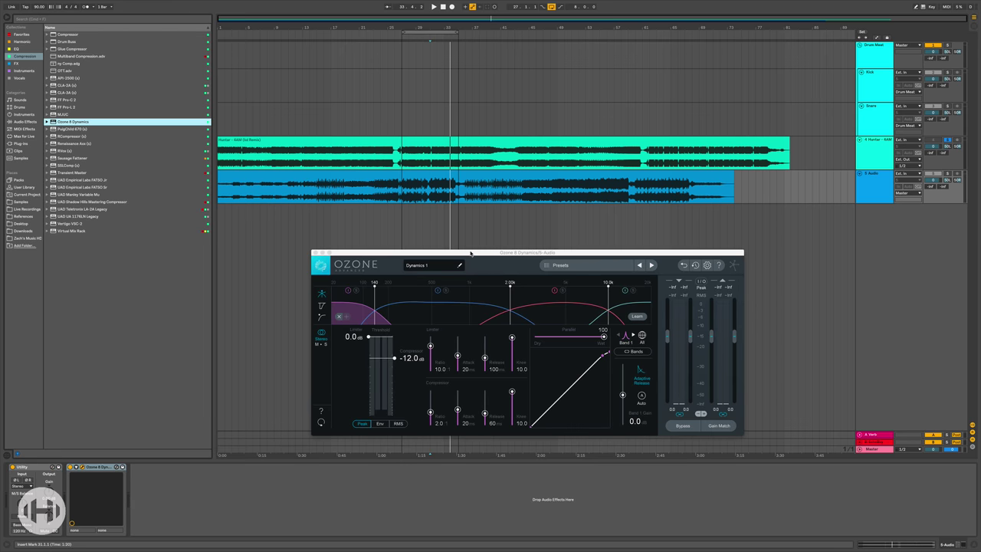
drag(467, 255, 466, 223)
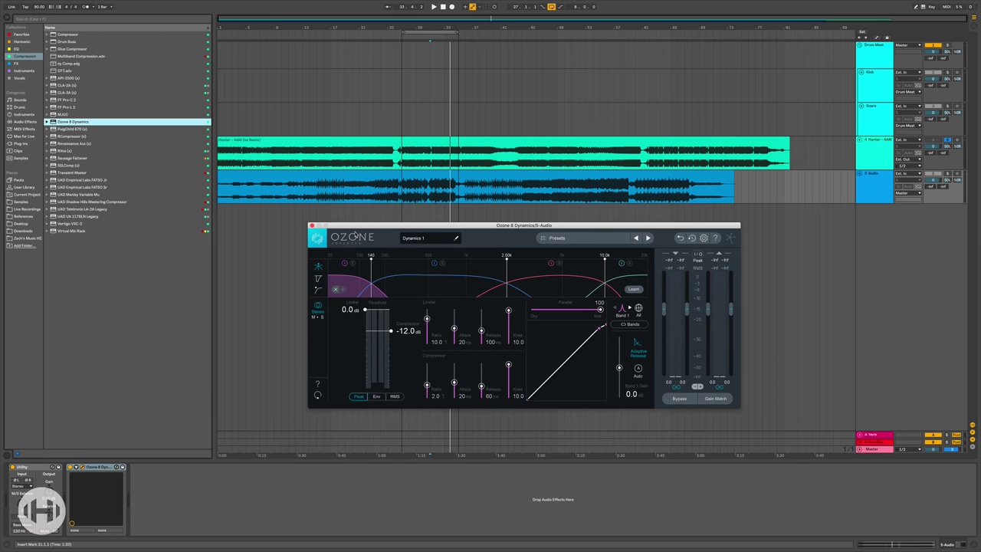
drag(361, 226, 358, 228)
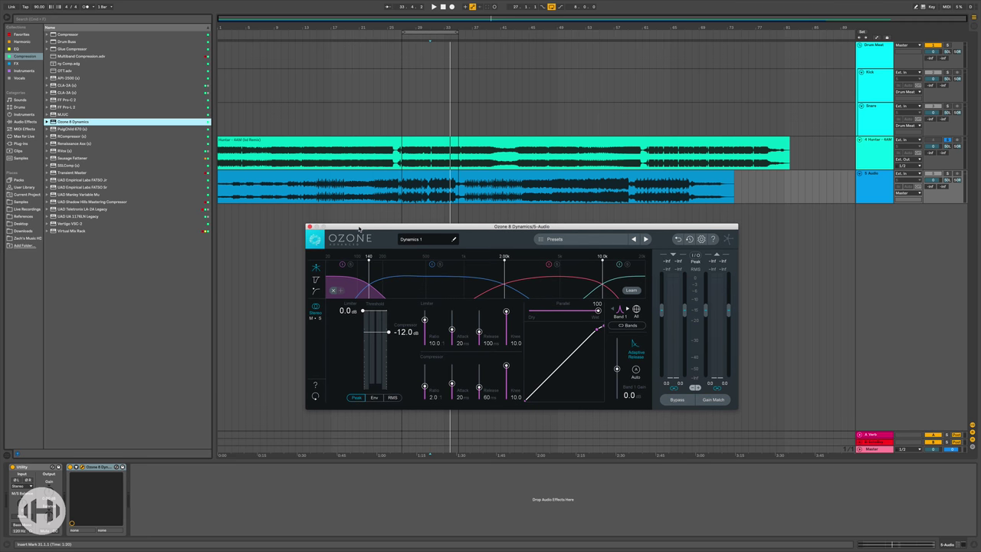
- Set the compressor ratio of Bands 3 and 4 to 1:1
click(438, 289)
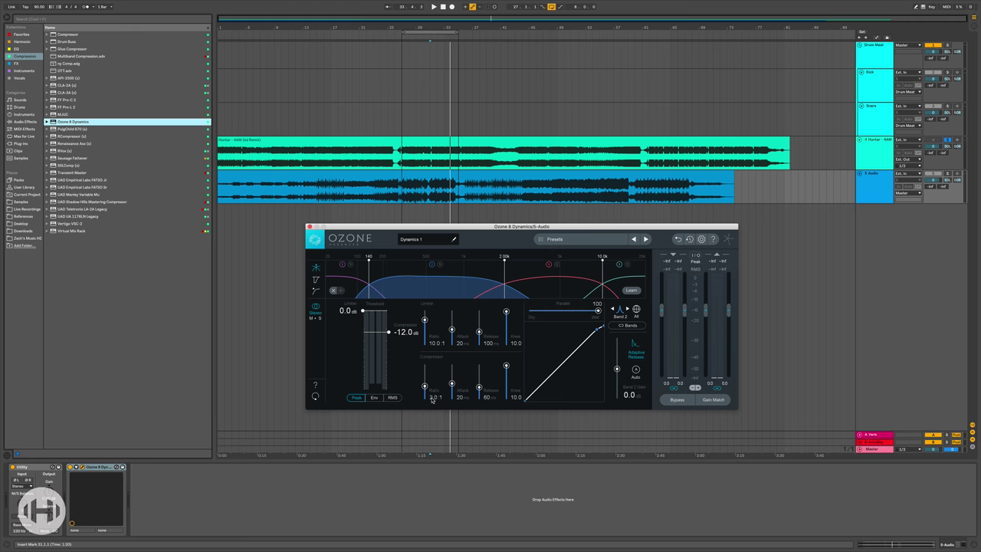
click(560, 290)
double_click(433, 397)
text(1)
key(Return)
click(618, 286)
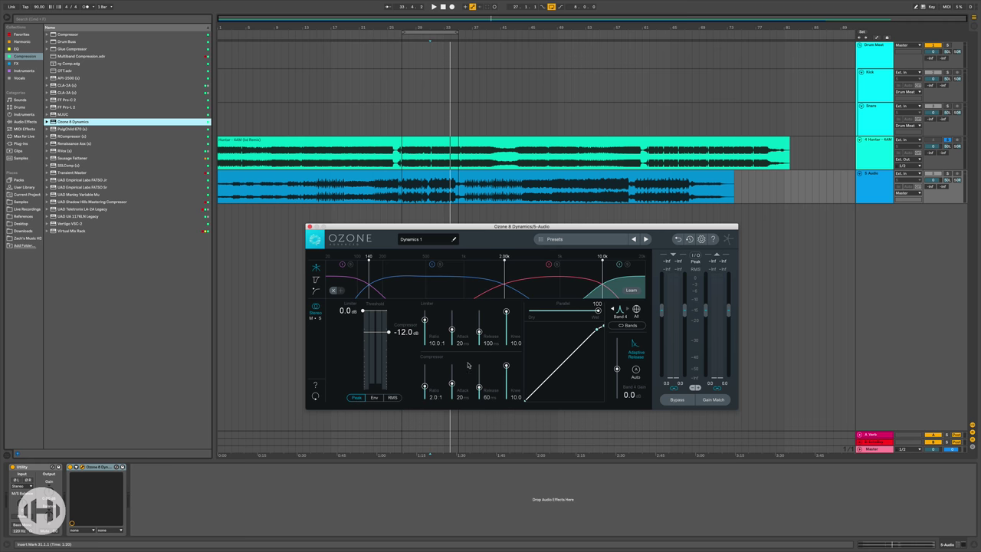
double_click(431, 398)
text(1)
key(Return)
click(351, 287)
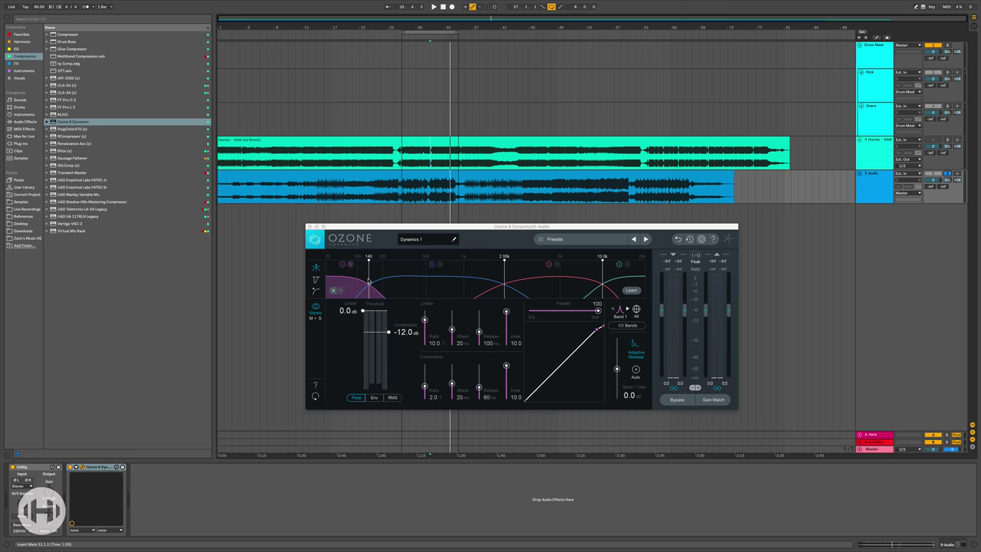
- Lower the Band 1 crossover from 140 Hz to about 126 Hz and audition the result
drag(369, 276, 365, 272)
key(space)
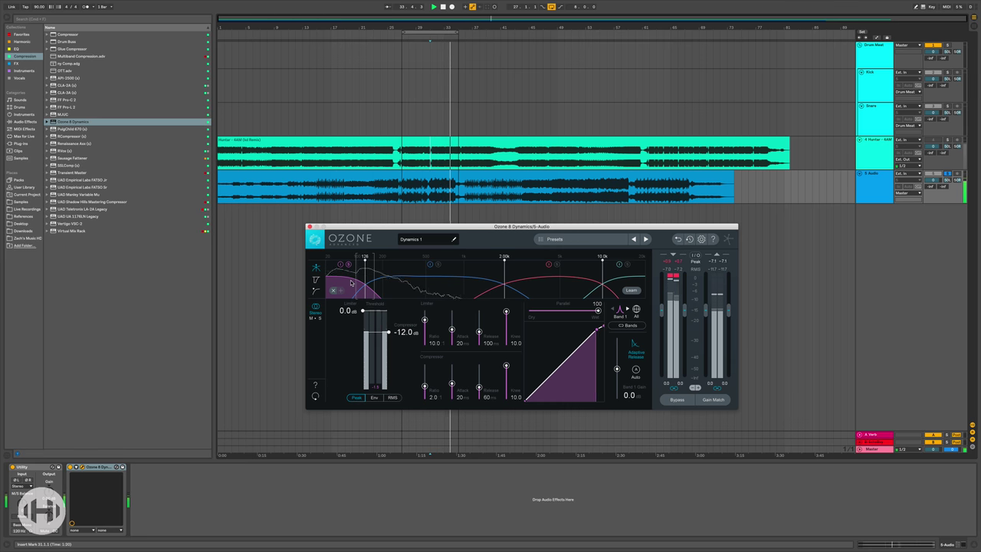
key(space)
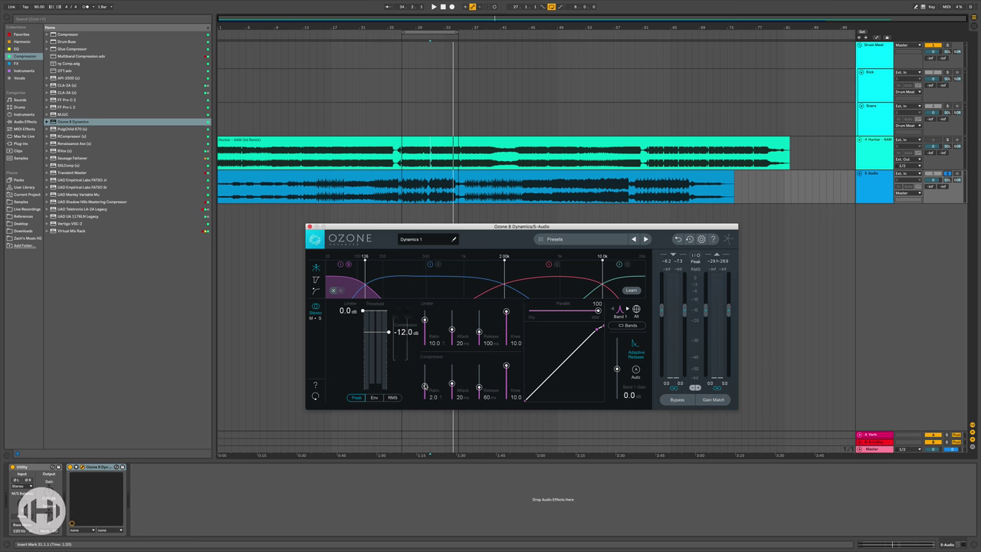
- Set Band 1 to a 2.5:1 ratio, 1.9 knee and 37 ms release, with an initial attack adjustment
drag(424, 385, 425, 384)
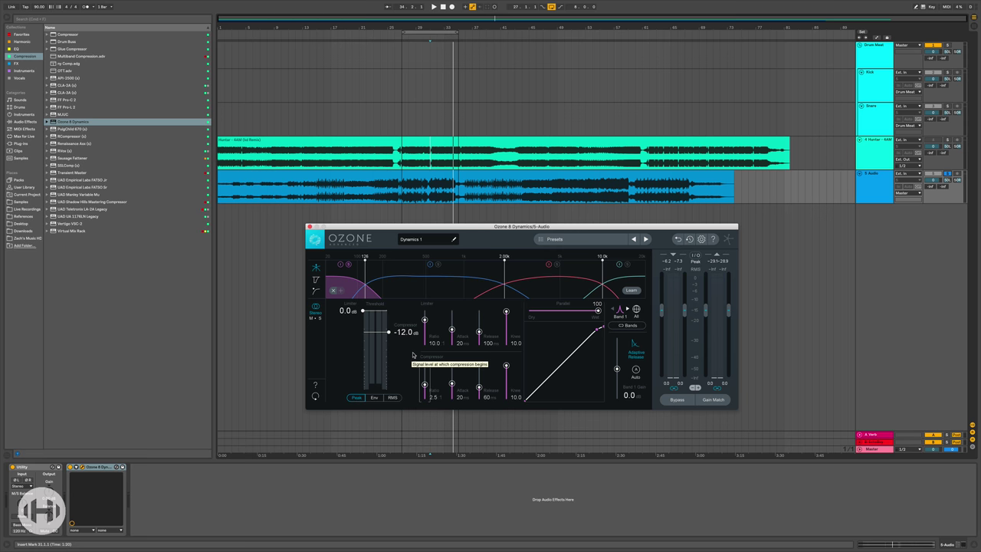
drag(505, 366, 506, 390)
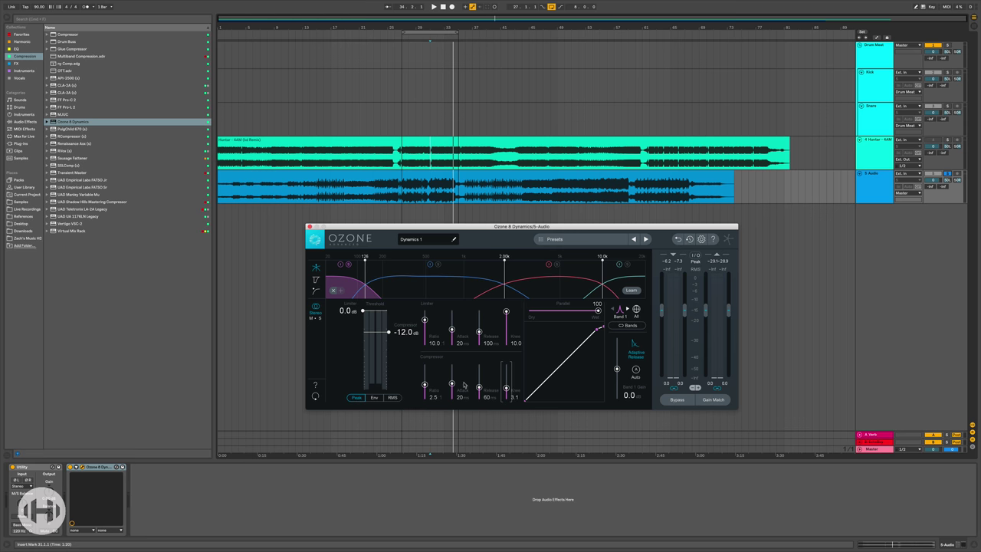
drag(452, 383, 452, 371)
drag(452, 372, 452, 372)
drag(478, 387, 479, 383)
- During playback, bring the Band 1 threshold to −15.7 dB and the attack to 133 ms
key(space)
drag(390, 332, 391, 339)
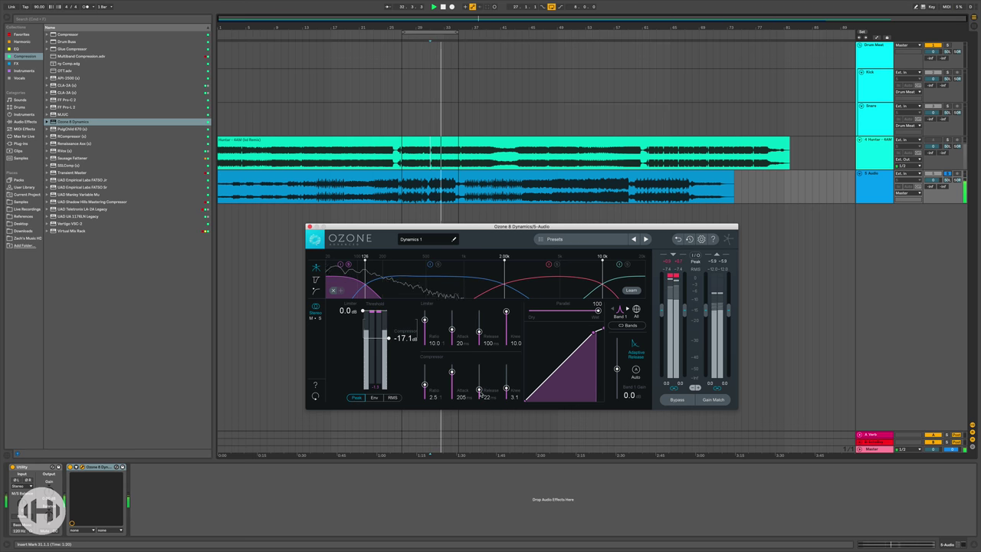
drag(454, 375, 506, 392)
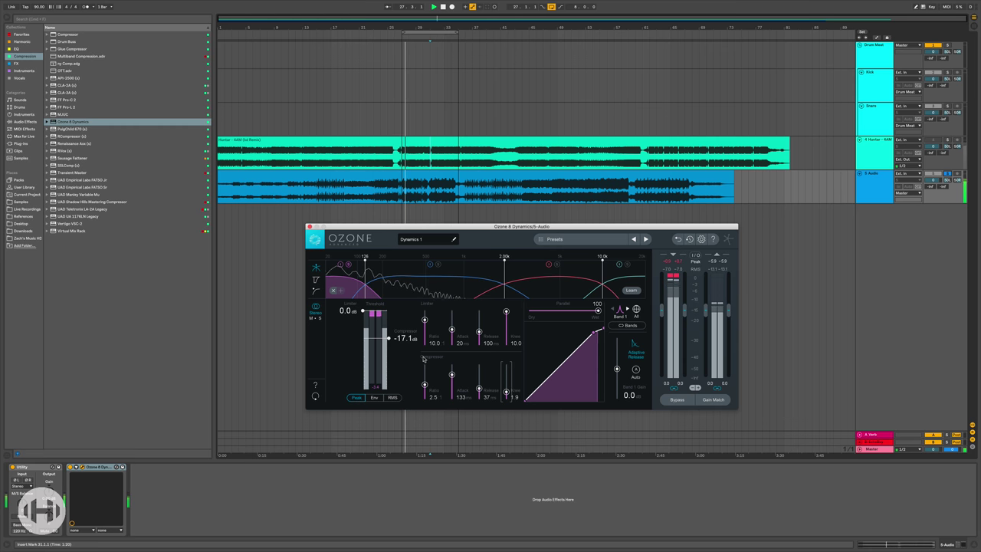
drag(391, 339, 389, 339)
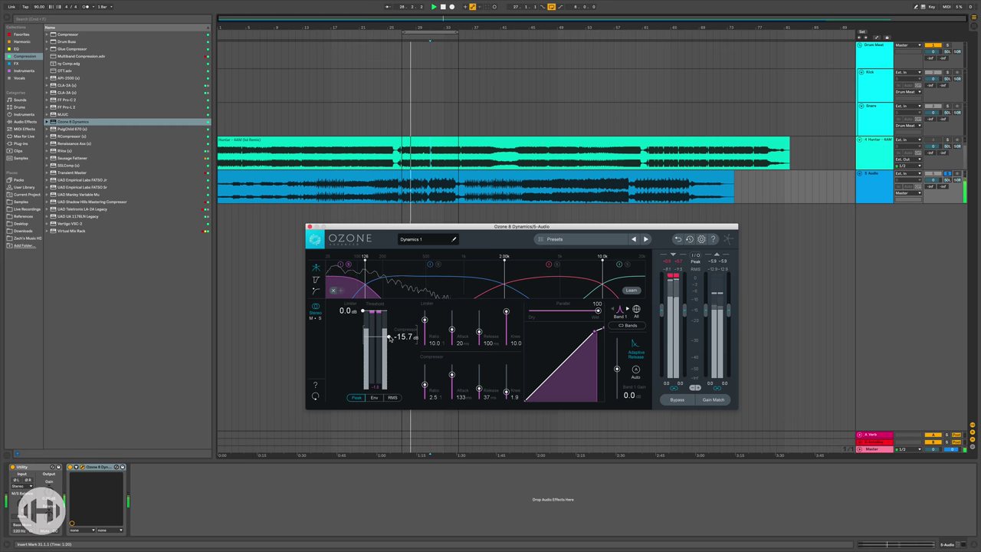
key(space)
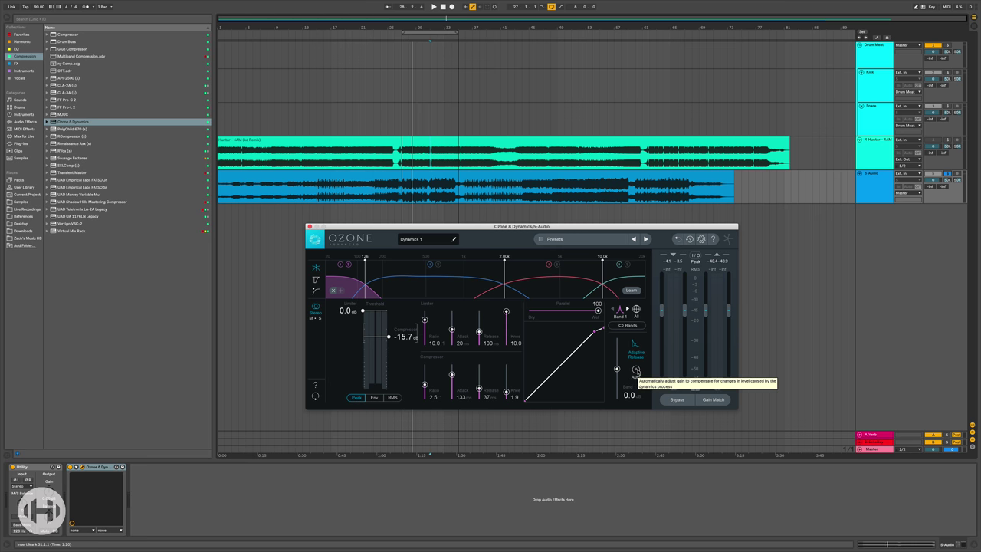
- Enable Auto gain compensation on Band 1 and compare the bypassed and processed sound during playback
click(635, 370)
key(space)
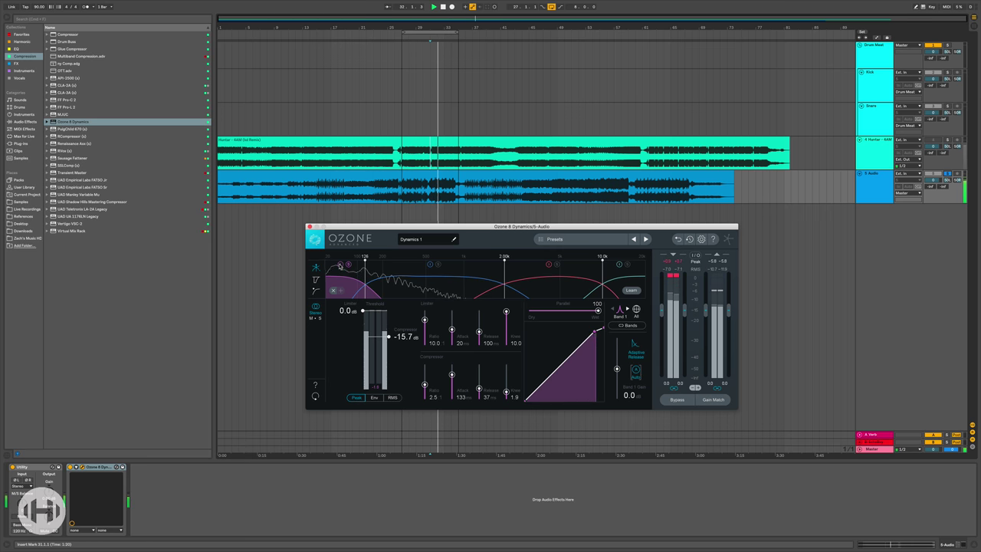
click(678, 399)
click(679, 400)
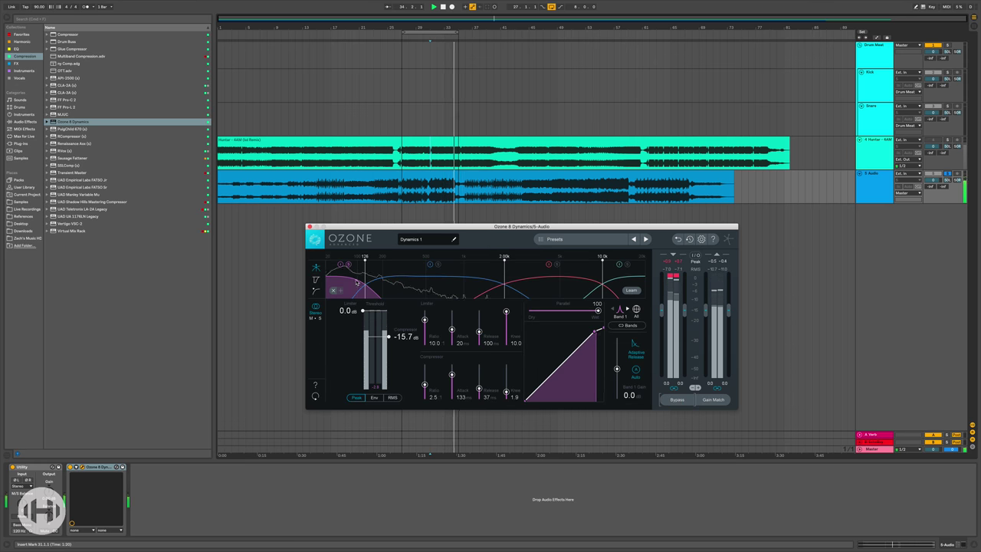
- Lower Band 2's upper crossover from 2.00 kHz to about 417 Hz, auditioning during playback
click(467, 284)
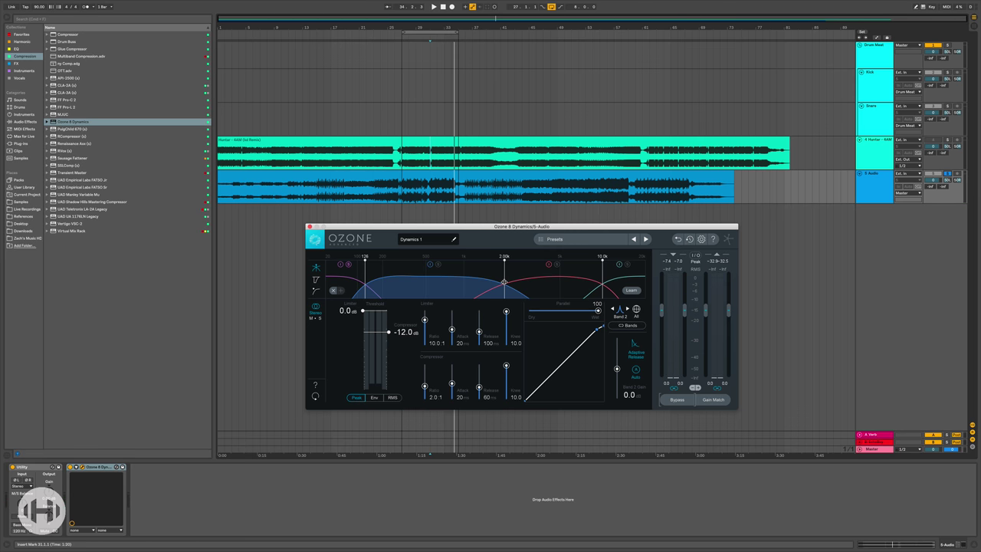
drag(504, 282, 422, 281)
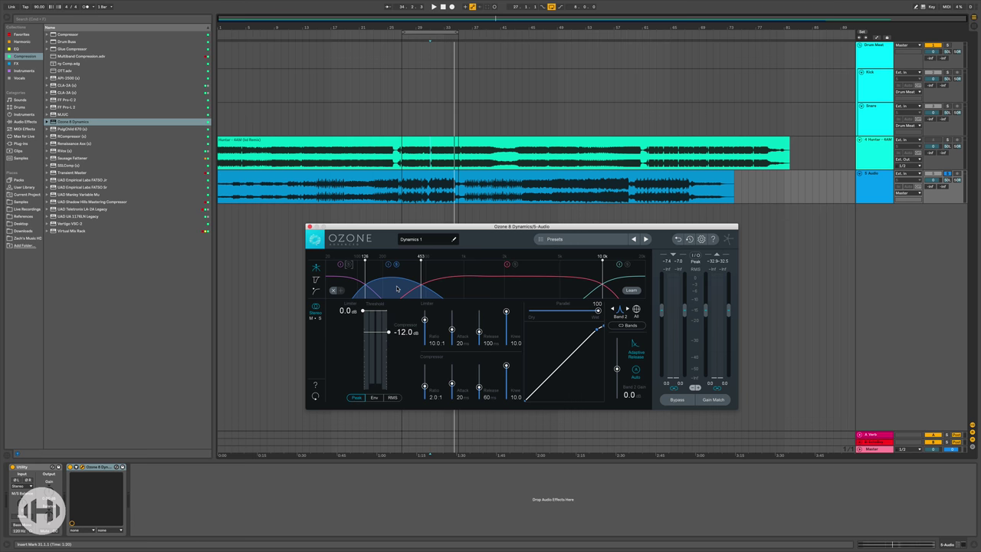
key(space)
drag(421, 281, 417, 282)
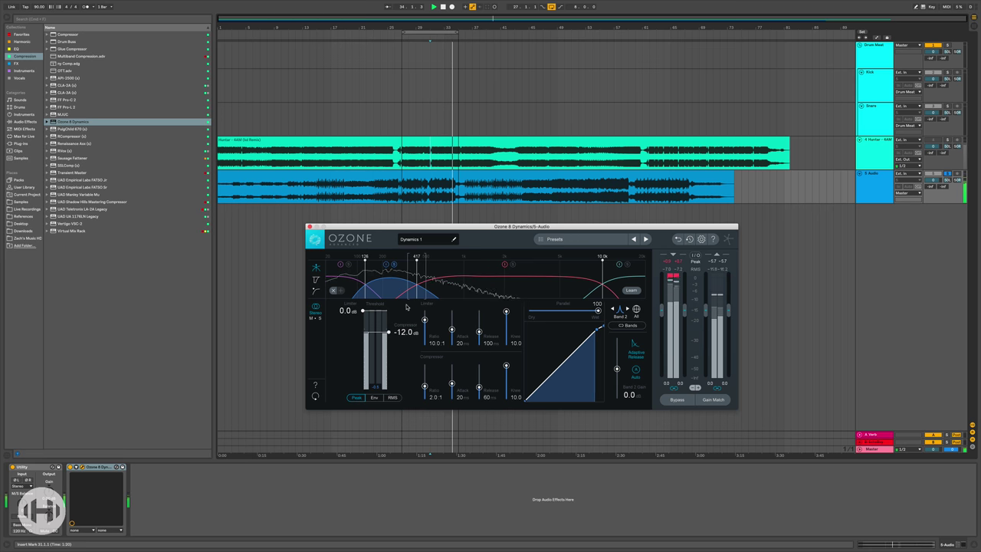
key(space)
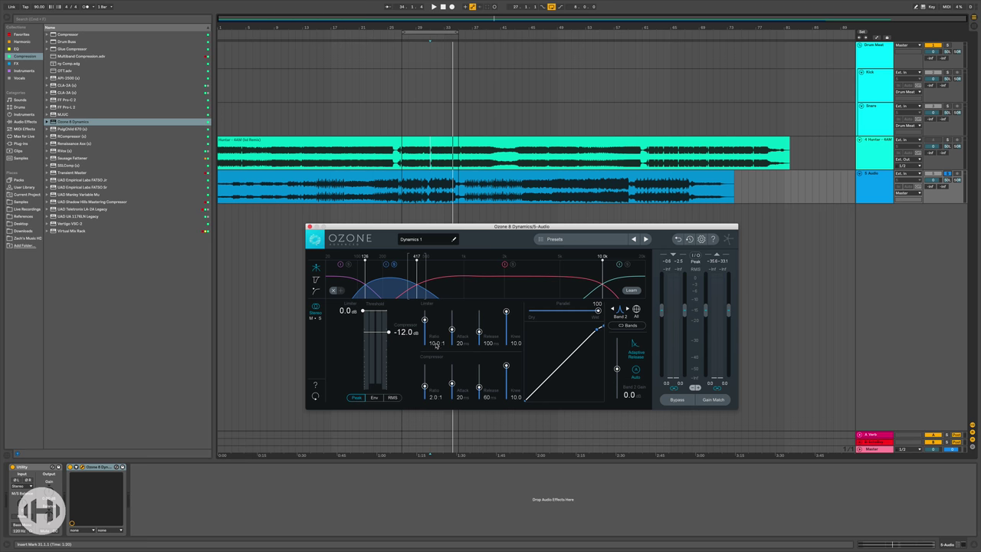
key(space)
- Set the Band 2 compressor to 2.9:1, 65 ms attack, 32 ms release, 3.8 knee, −15.0 dB threshold
drag(425, 385, 451, 379)
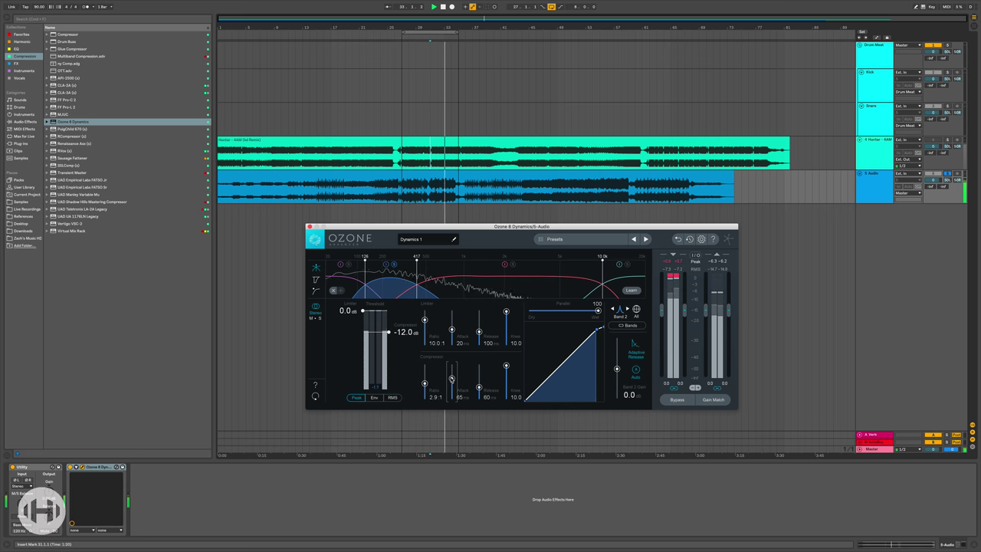
drag(478, 386, 505, 385)
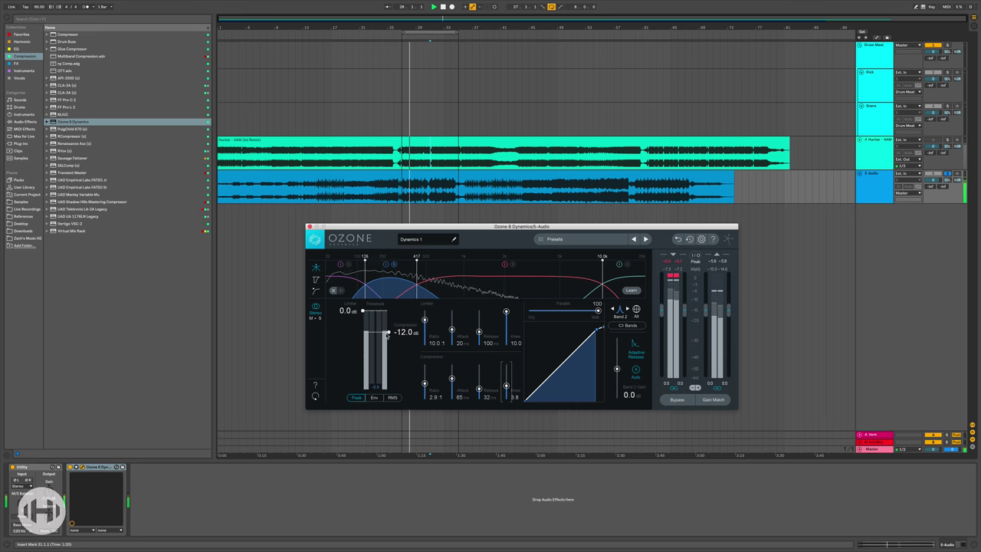
drag(387, 335, 387, 337)
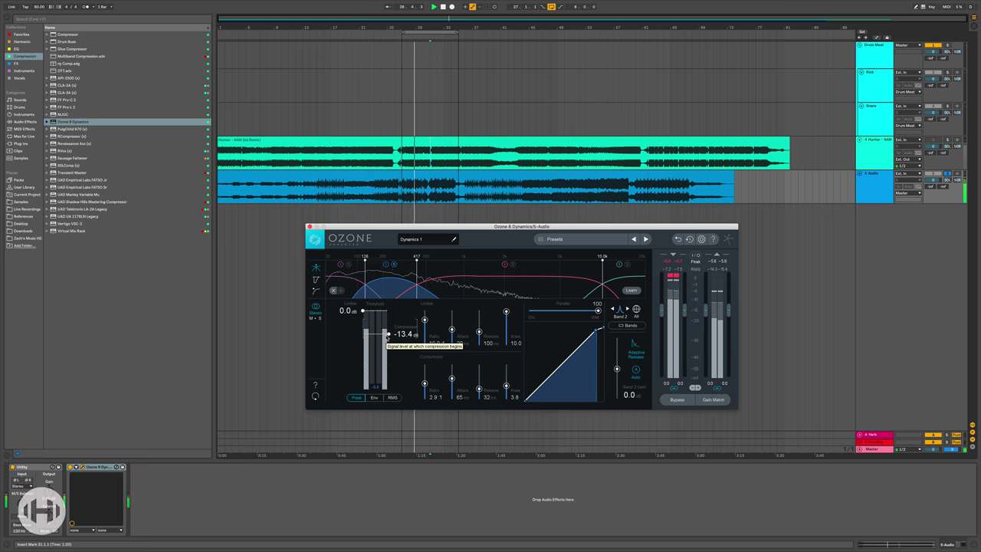
drag(387, 337, 386, 337)
key(space)
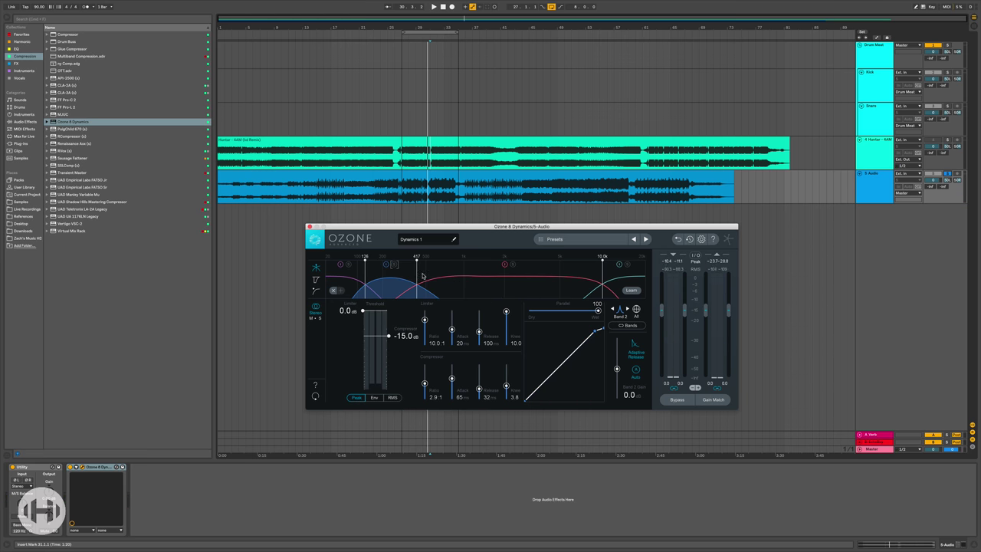
key(space)
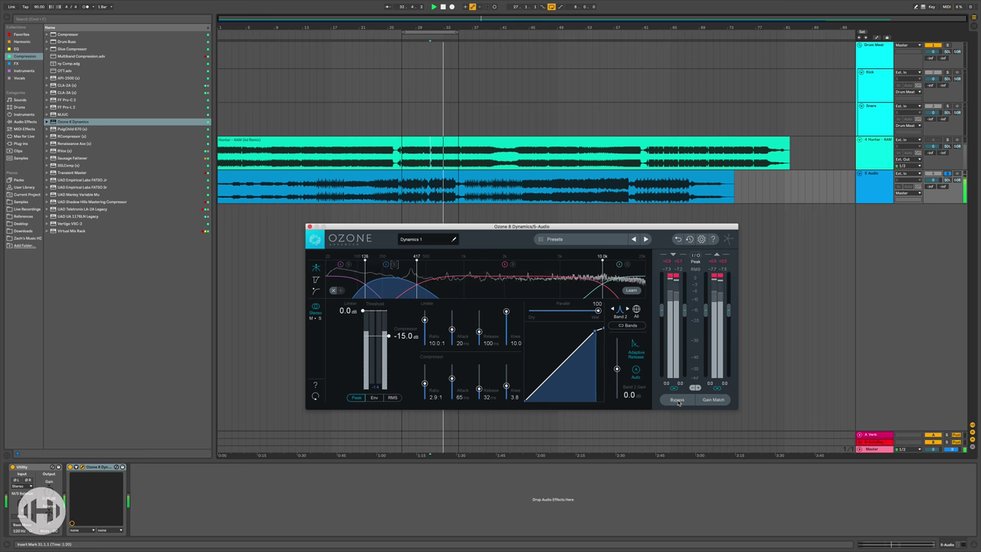
- Loop bars 31–33 on the mix track with Cmd+L
click(677, 400)
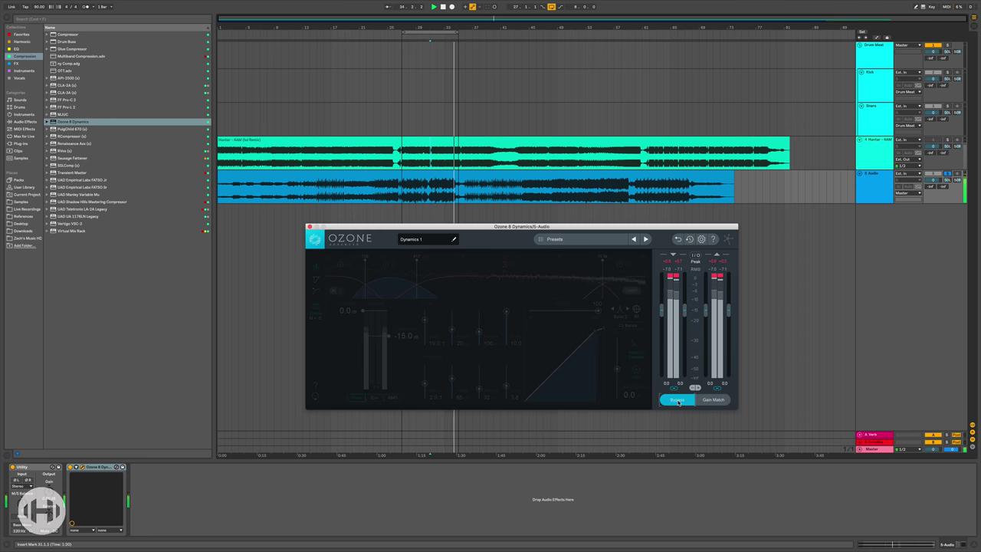
key(space)
drag(433, 195, 438, 194)
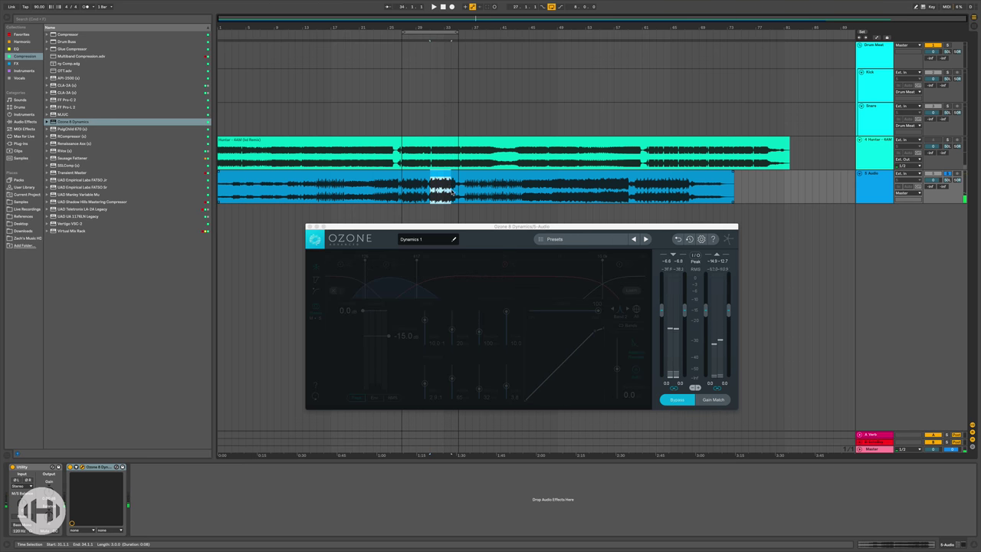
key(super+l)
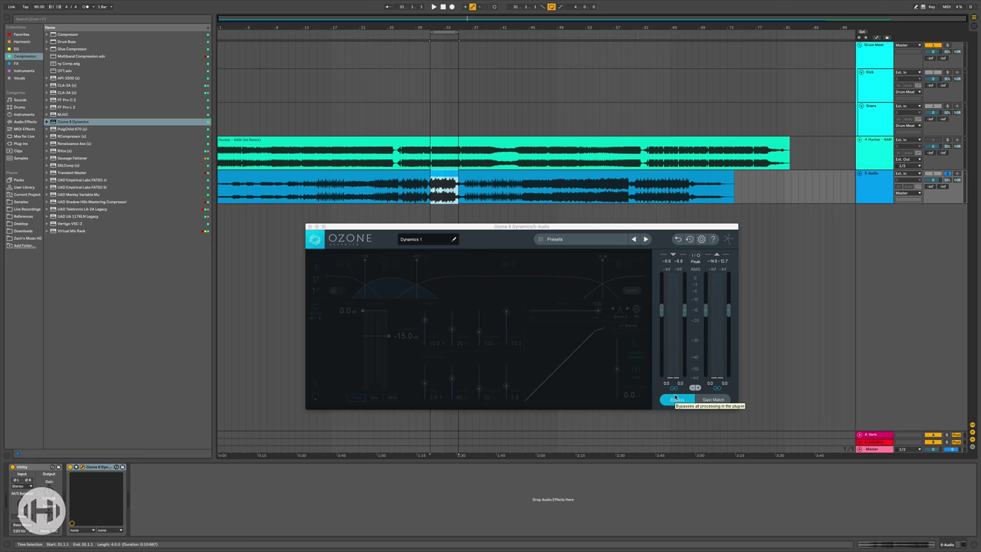
- Toggle Ozone's Bypass during looped playback, ending with processing active and the clip indicators reset
click(676, 399)
click(680, 400)
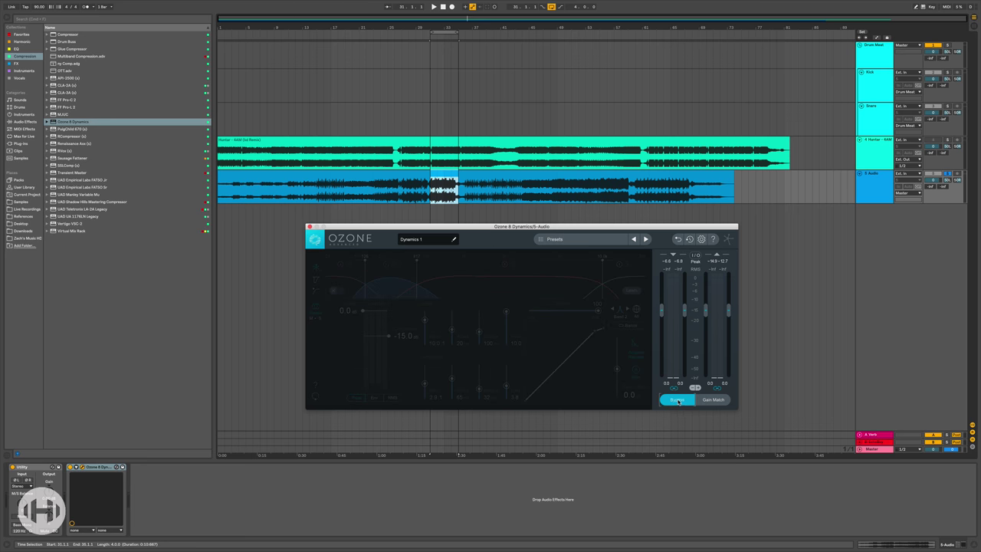
key(space)
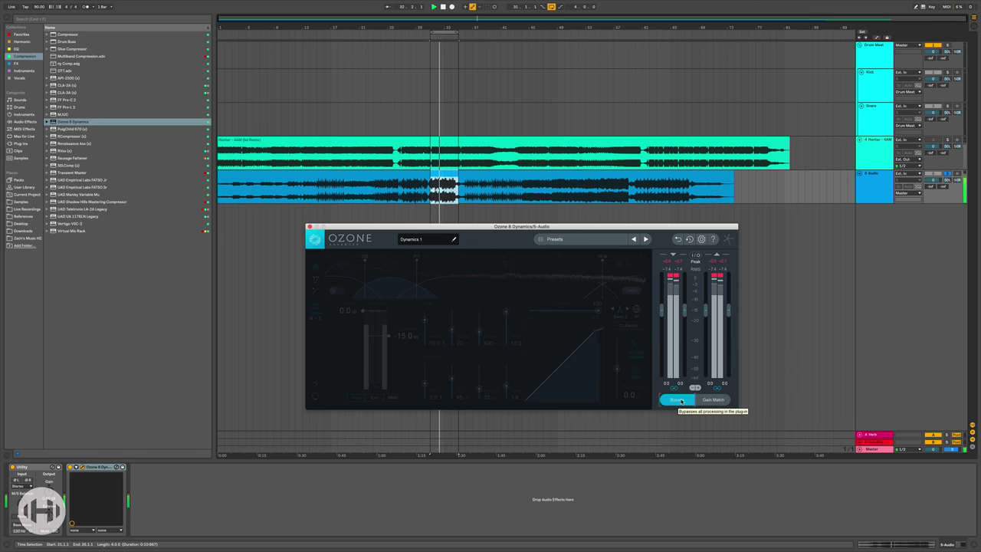
click(677, 399)
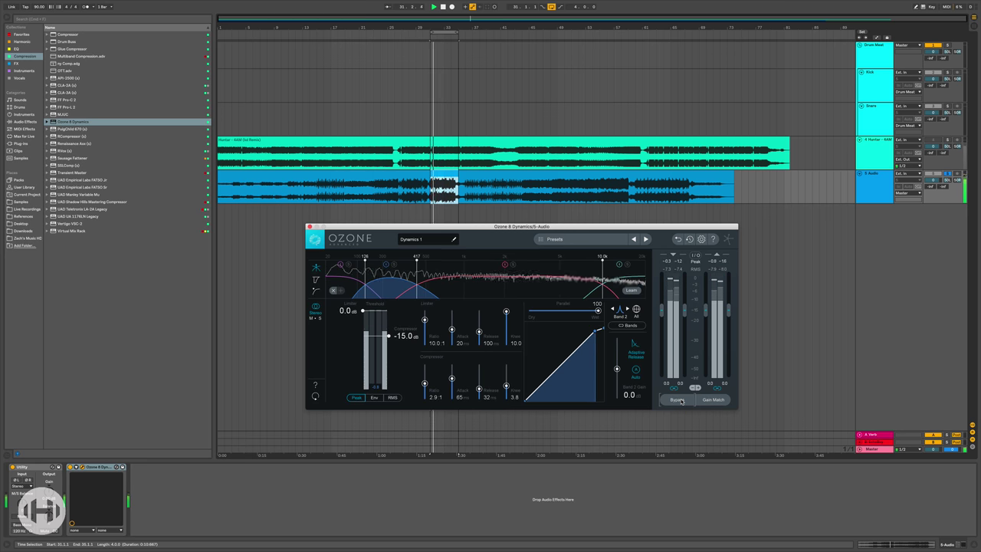
click(678, 399)
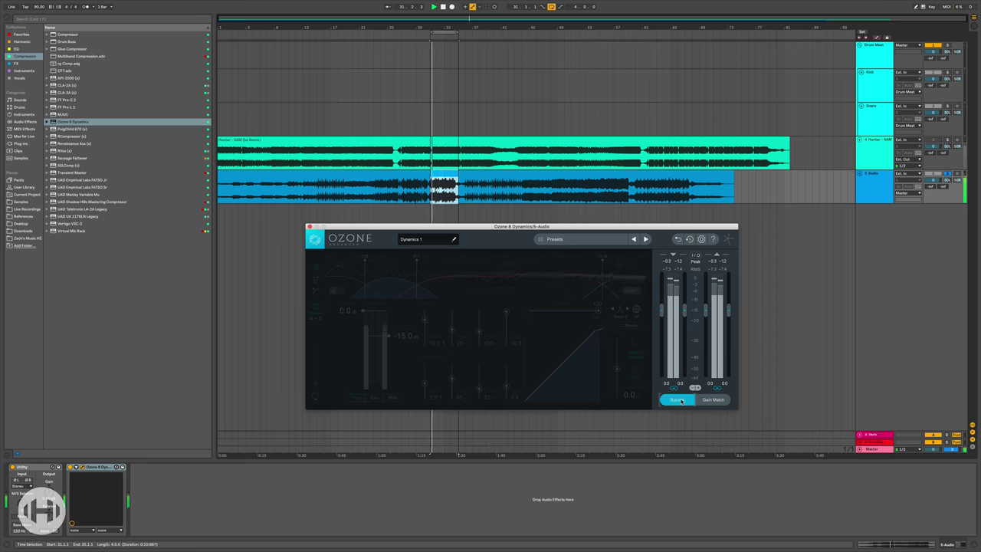
click(677, 399)
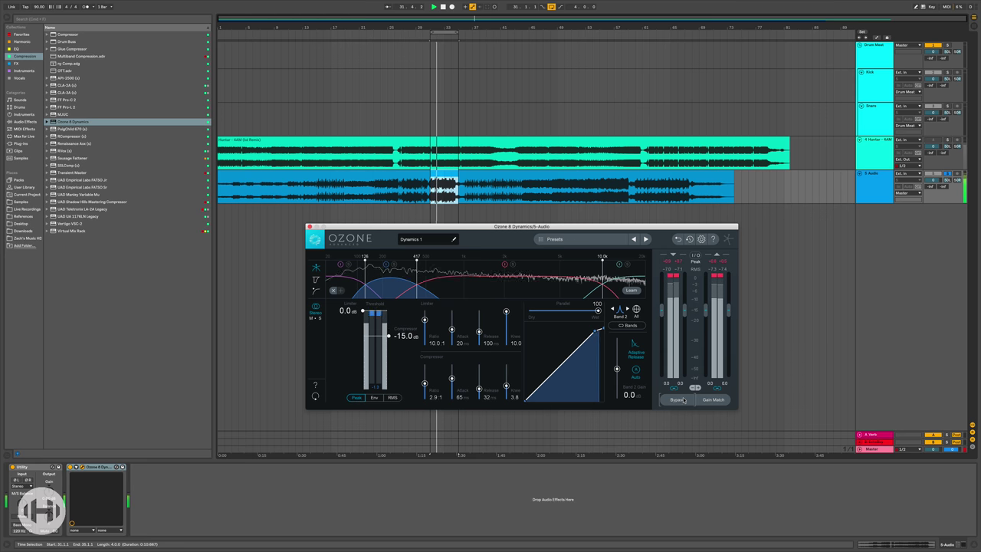
click(677, 338)
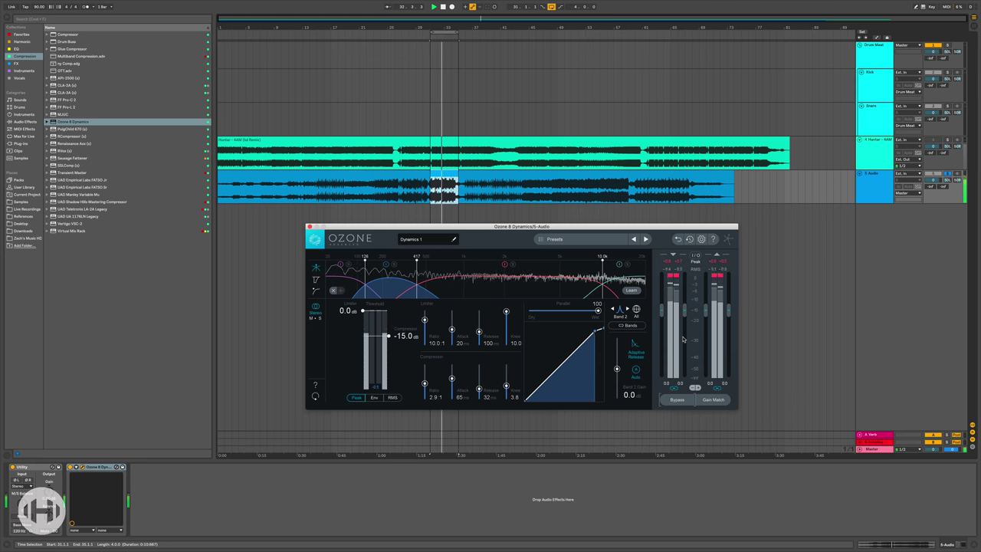
key(space)
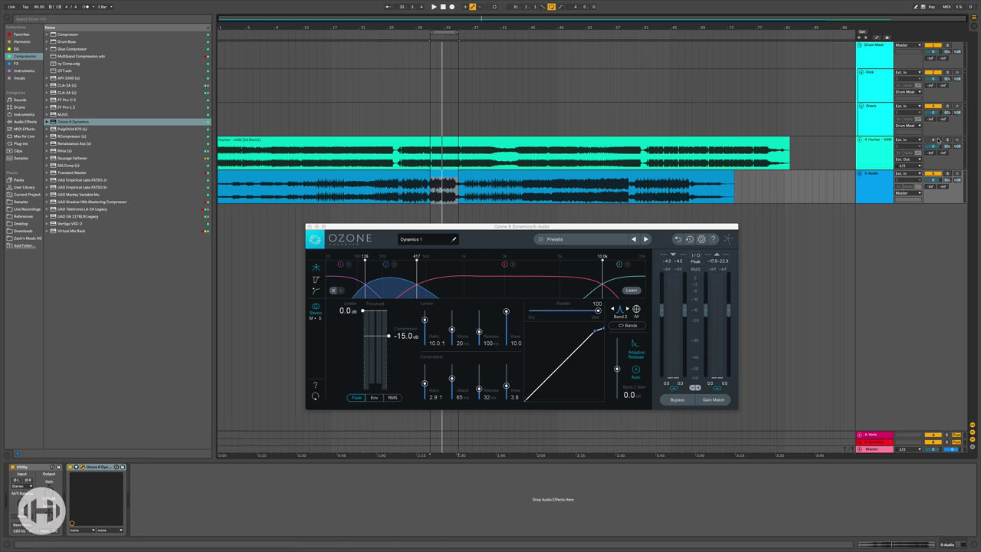
- Alternate the solo between the reference and 5 Audio tracks during playback, ending on the reference
click(947, 141)
key(space)
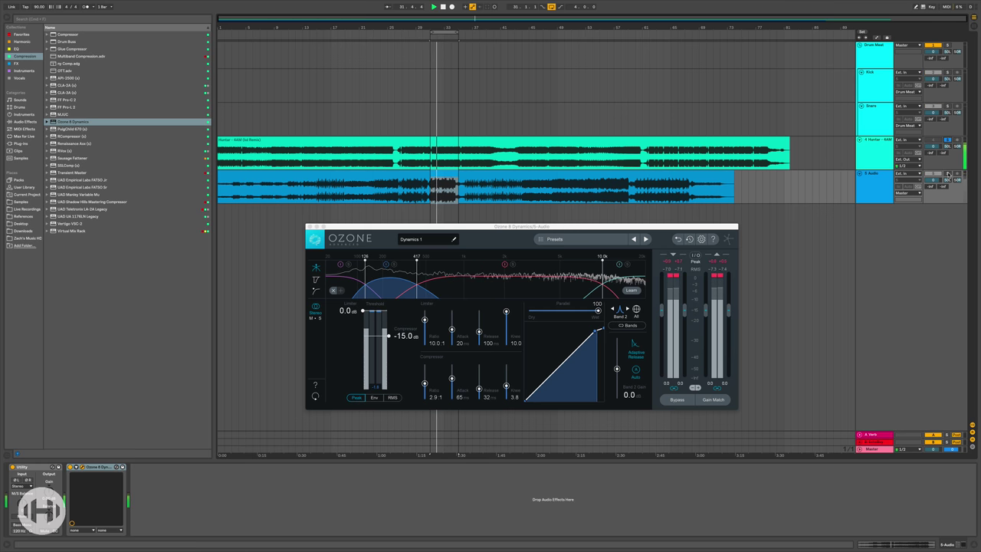
click(946, 174)
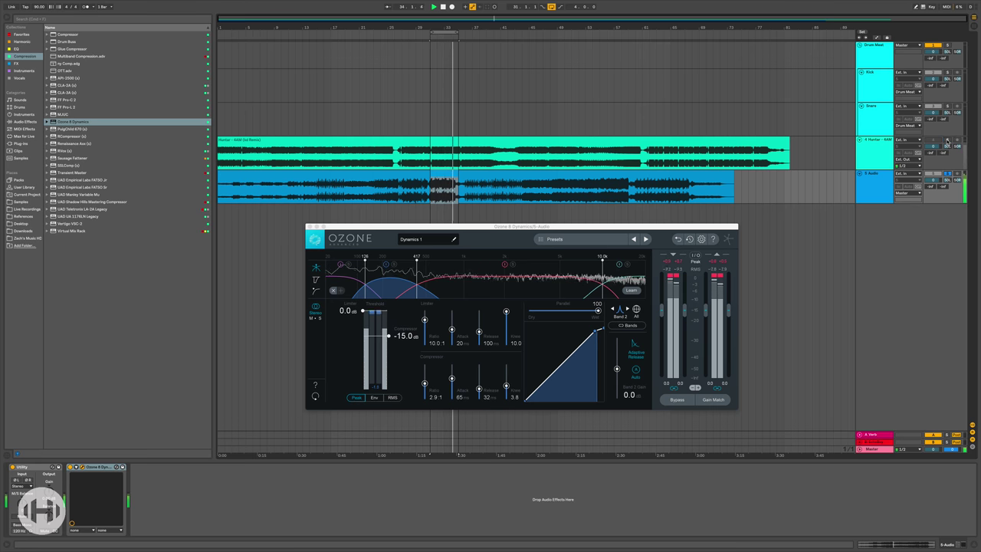
click(946, 143)
key(space)
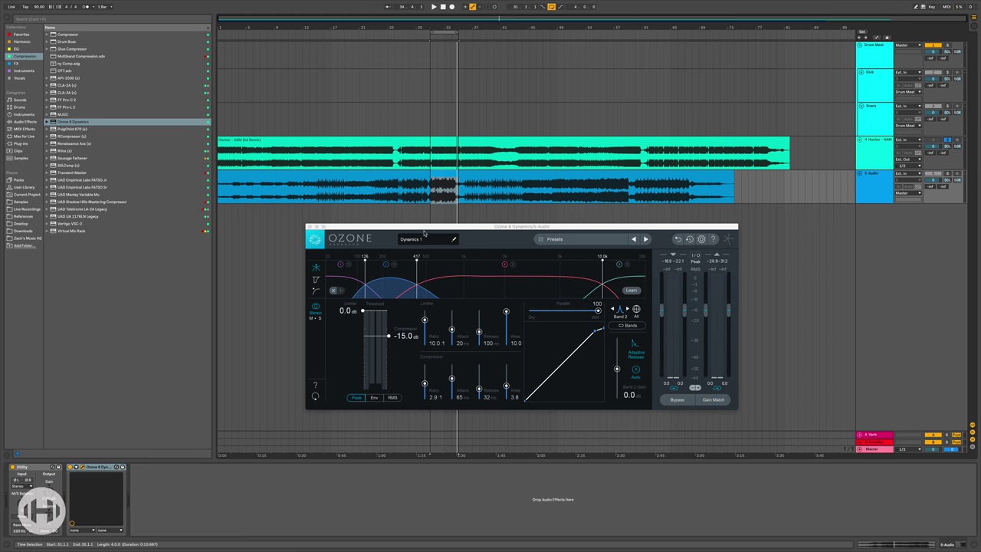
drag(423, 232, 427, 233)
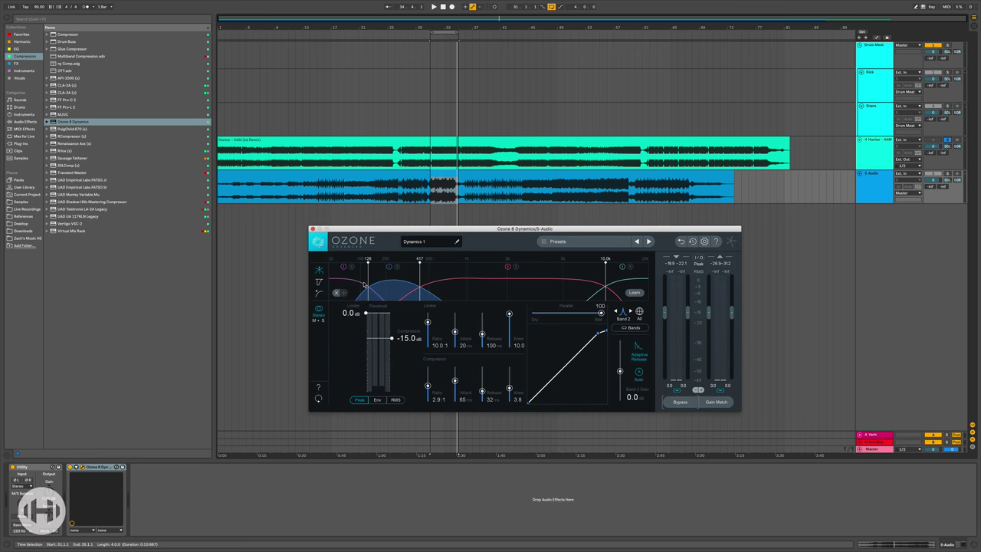